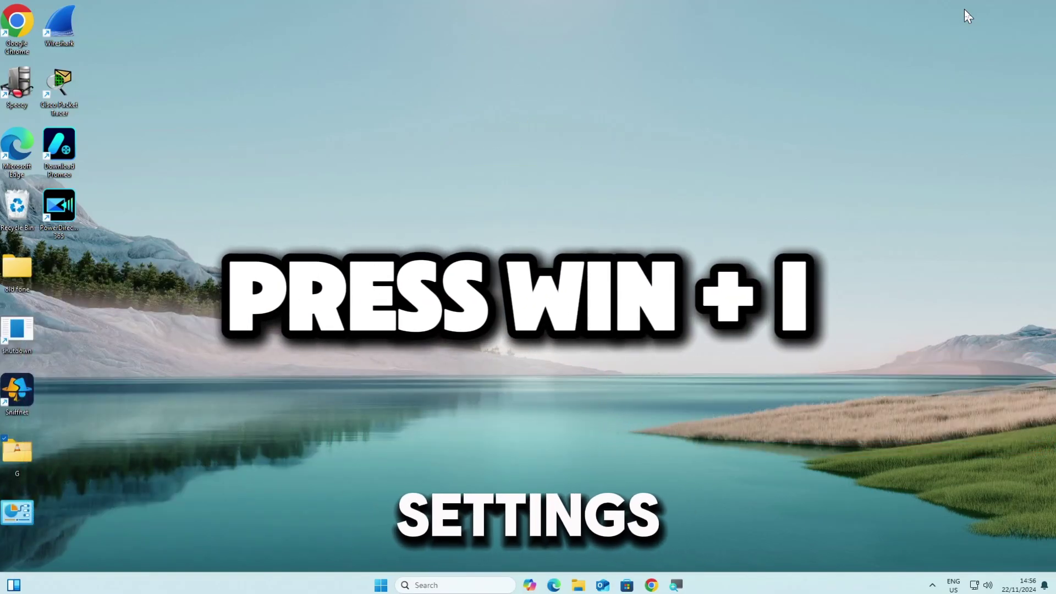
- Open Windows Settings to the Accounts Sign-in options page with PIN (Windows Hello) expanded
{"action": "key", "text": "super+i"}
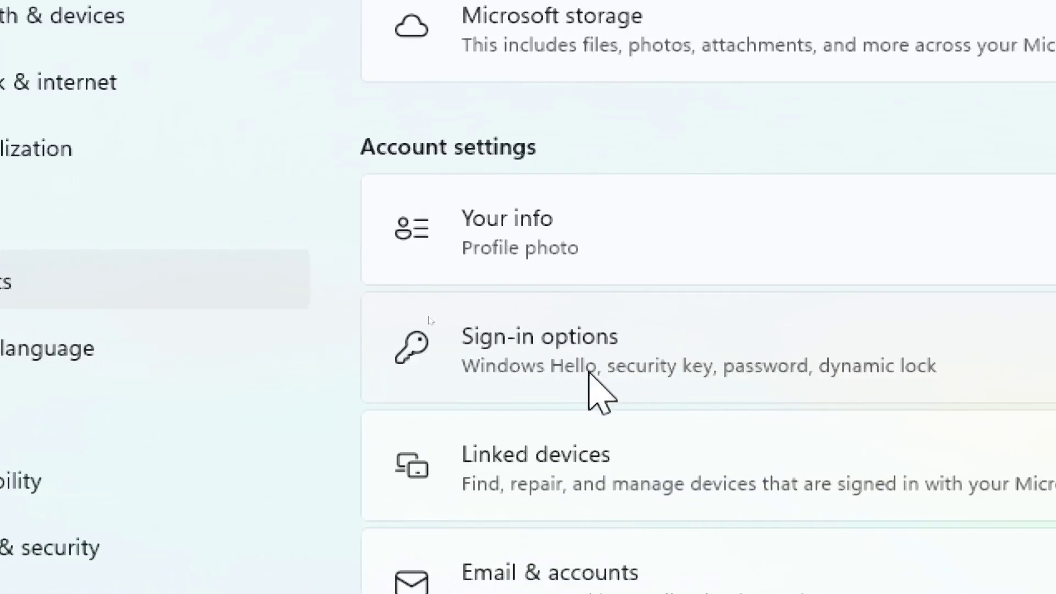
{"action": "left_click", "coordinate": [654, 369]}
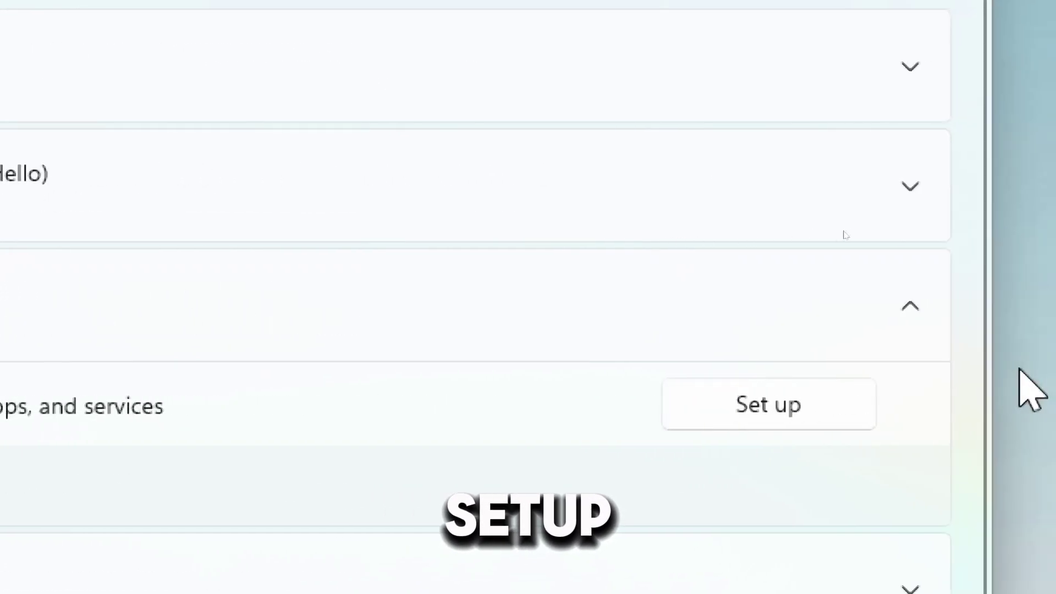
- Start the PIN setup and confirm the account password in Windows Security
{"action": "left_click", "coordinate": [755, 421]}
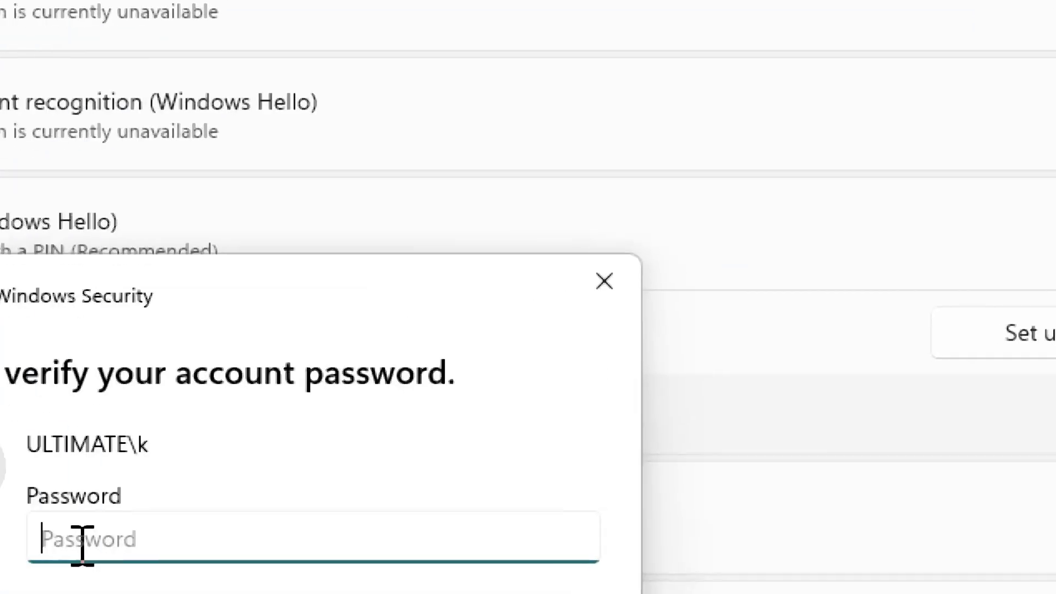
{"action": "type", "text": "*******"}
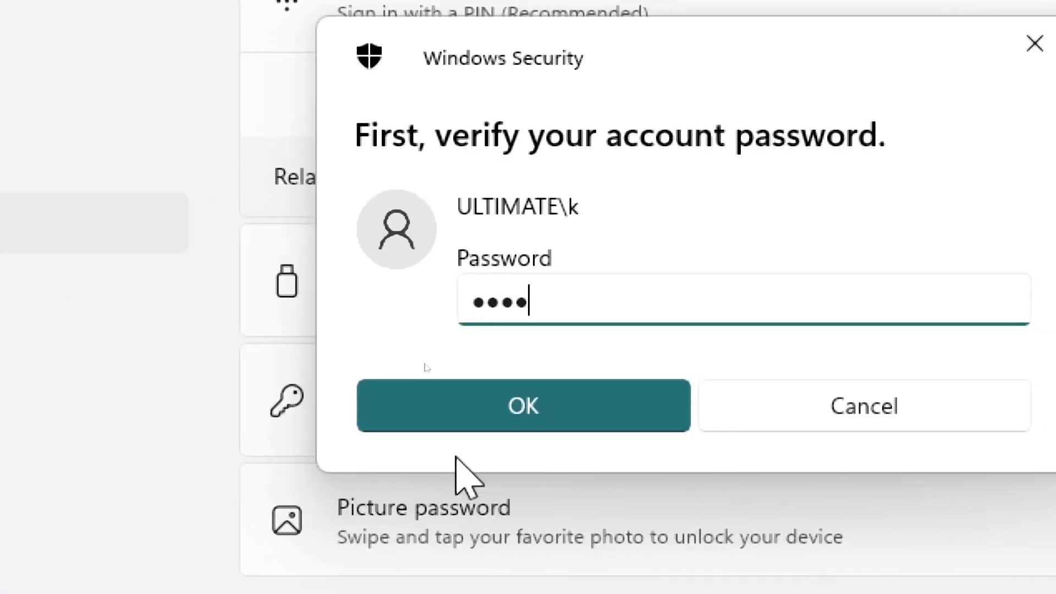
{"action": "type", "text": "*****"}
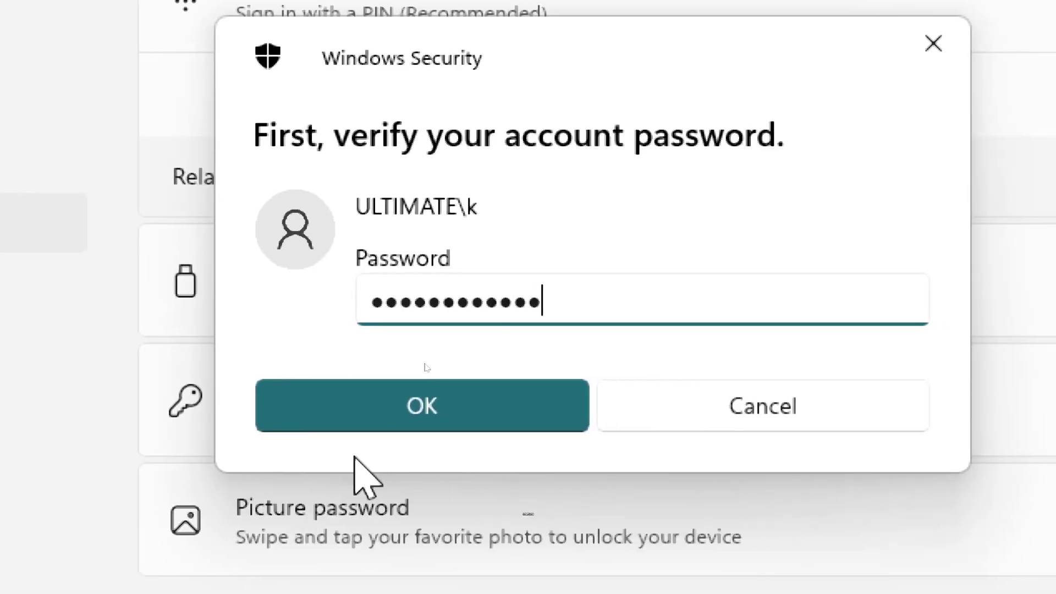
{"action": "left_click", "coordinate": [368, 420]}
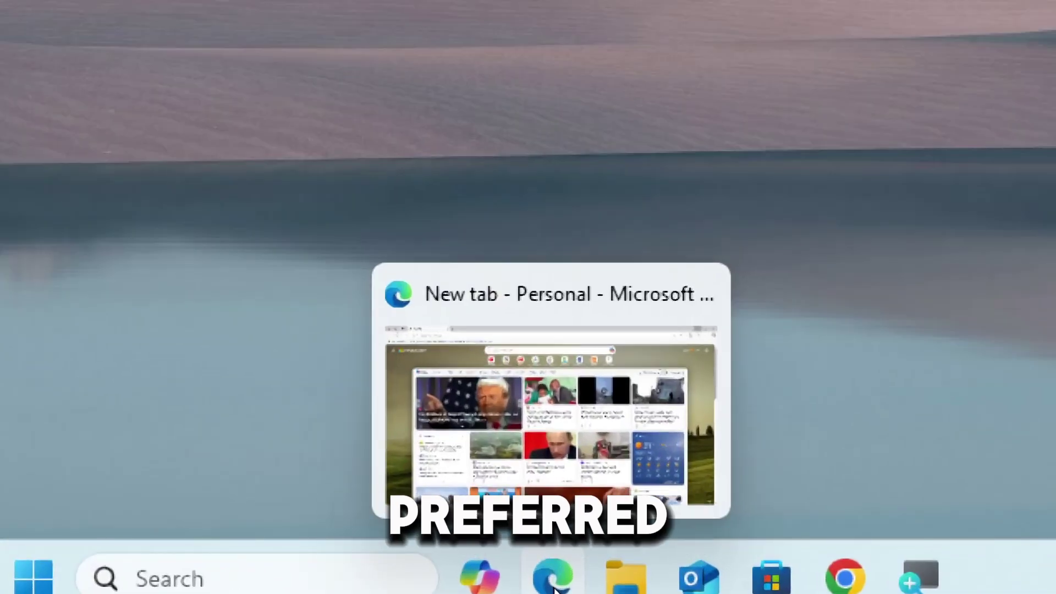
- Go to account.microsoft.com in the Edge browser
{"action": "left_click", "coordinate": [554, 587]}
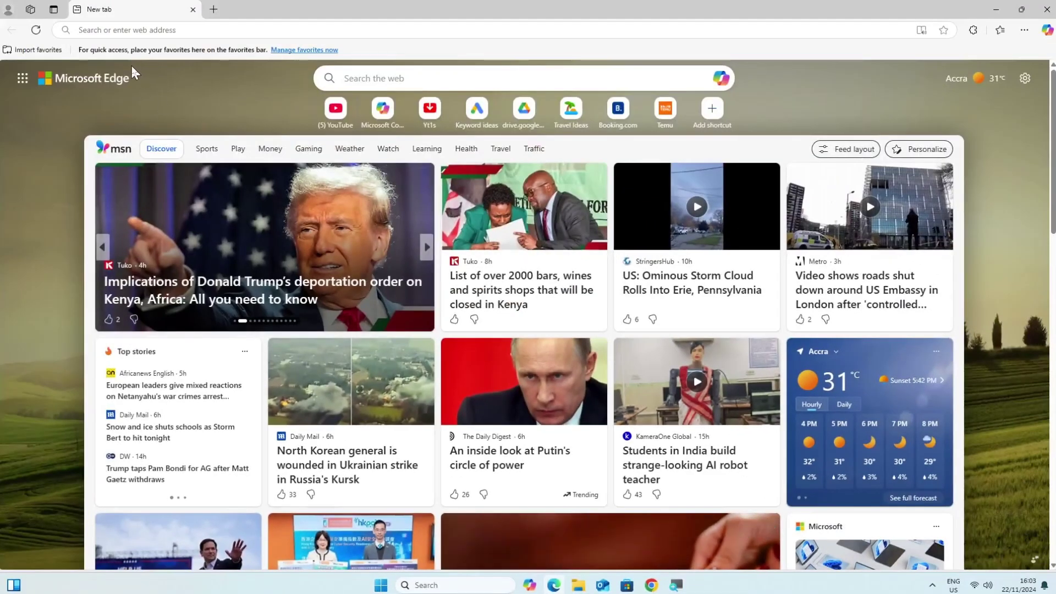
{"action": "left_click", "coordinate": [78, 31]}
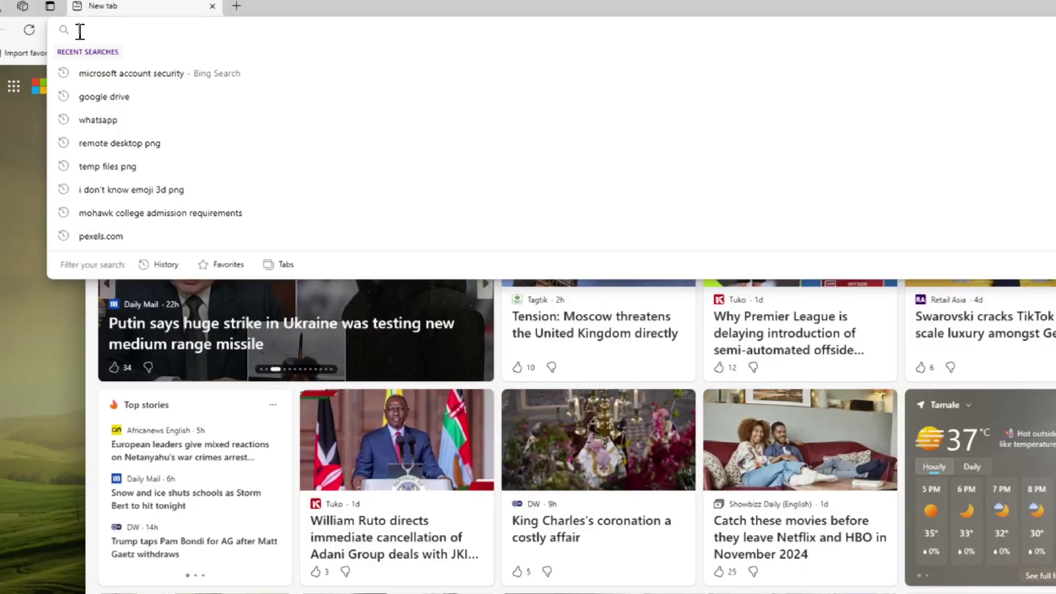
{"action": "type", "text": "acco"}
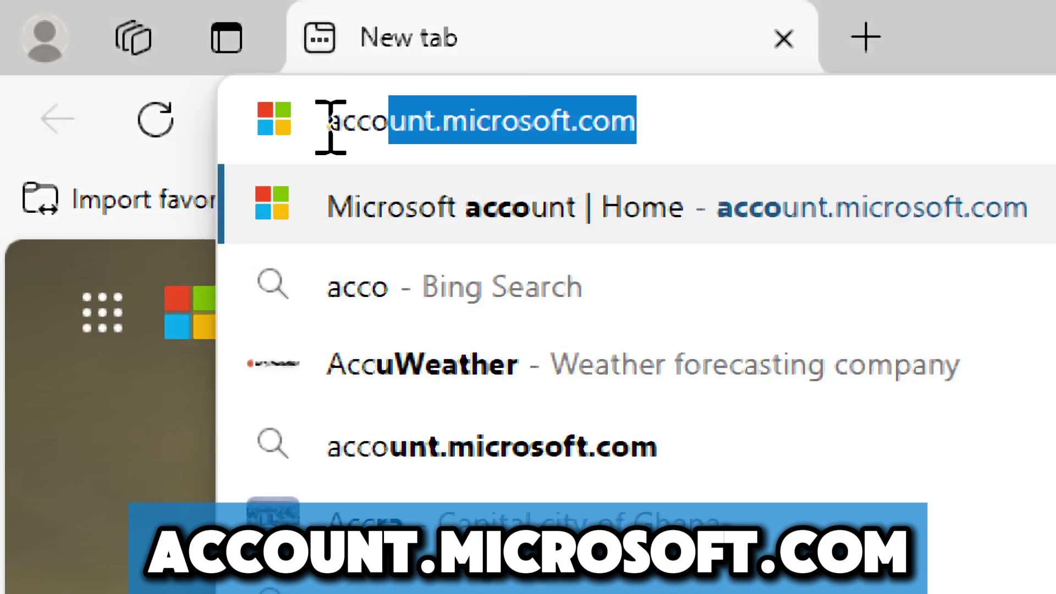
{"action": "type", "text": "unt.mi"}
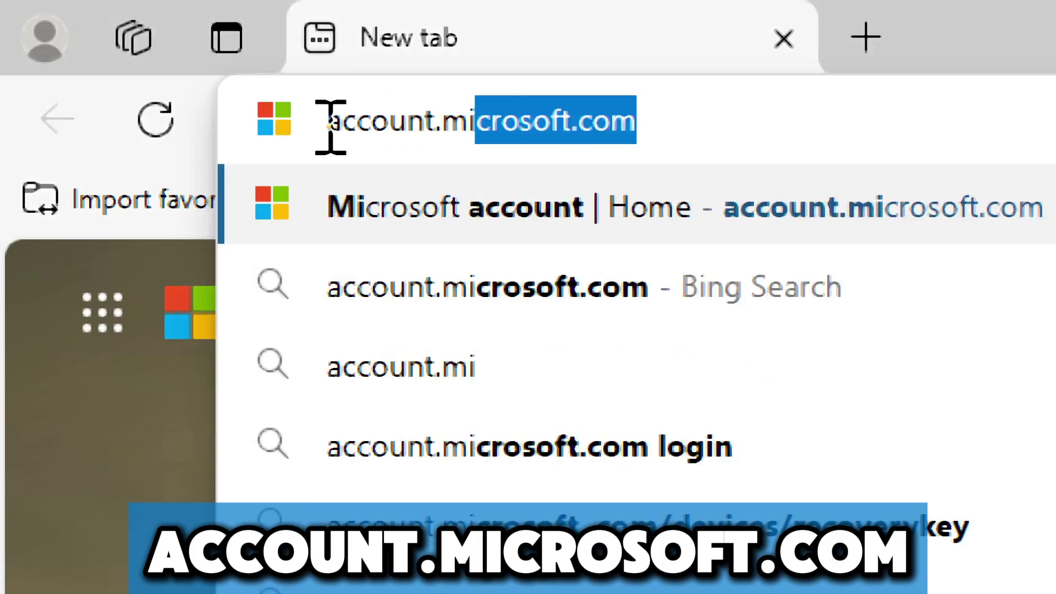
{"action": "type", "text": "crosoft.c"}
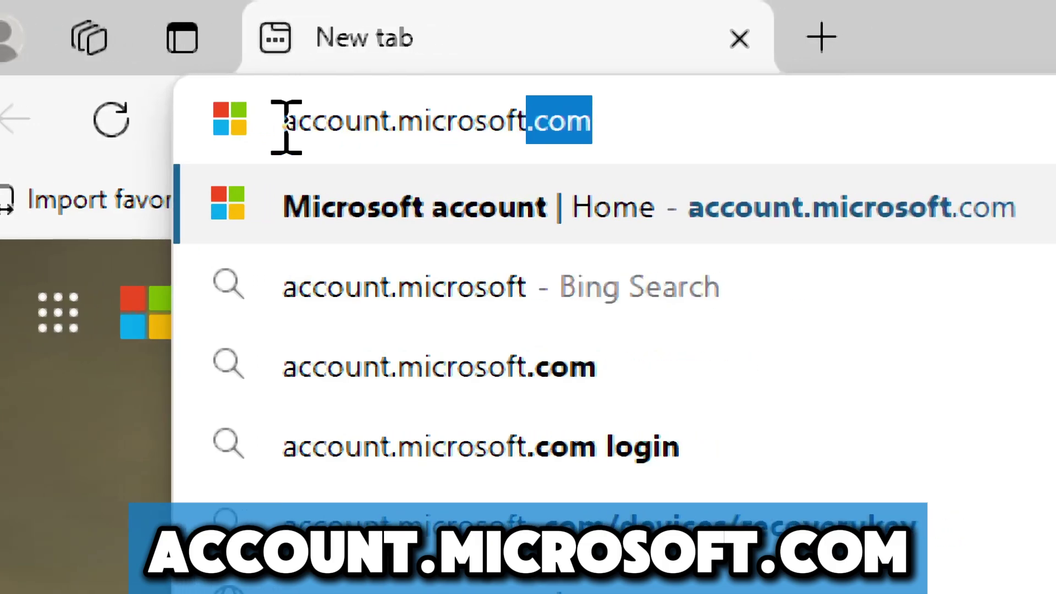
{"action": "type", "text": "om"}
{"action": "key", "text": "Return"}
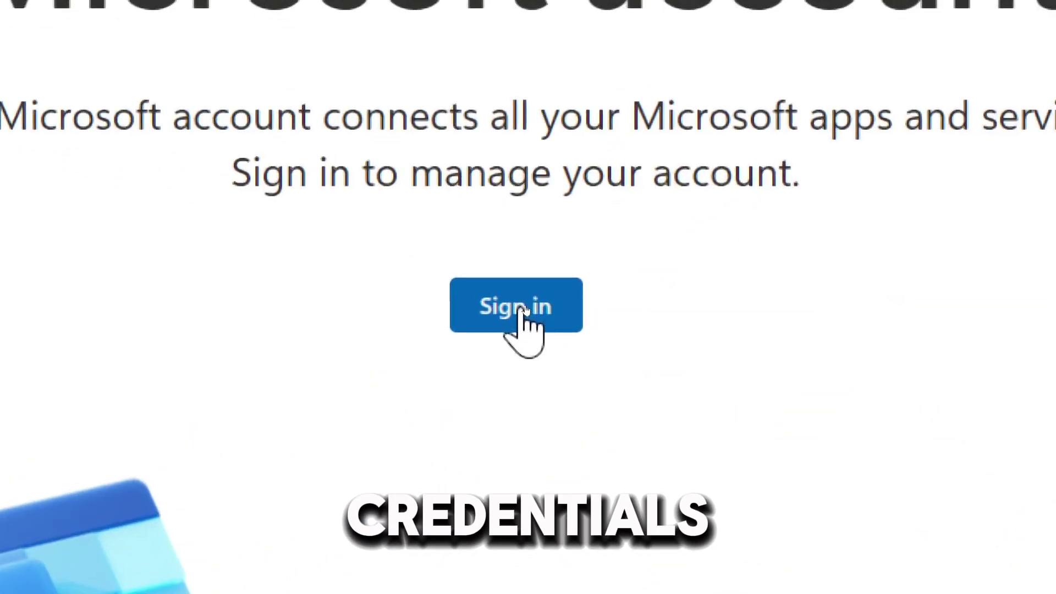
- Sign in with the saved account email and enter the password
{"action": "left_click", "coordinate": [524, 308]}
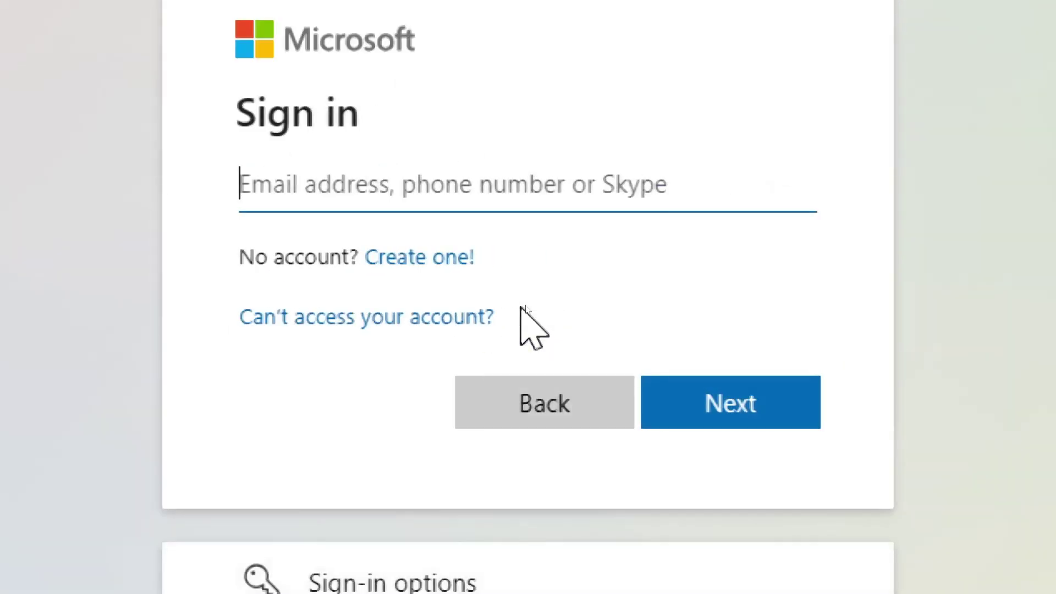
{"action": "left_click", "coordinate": [290, 196]}
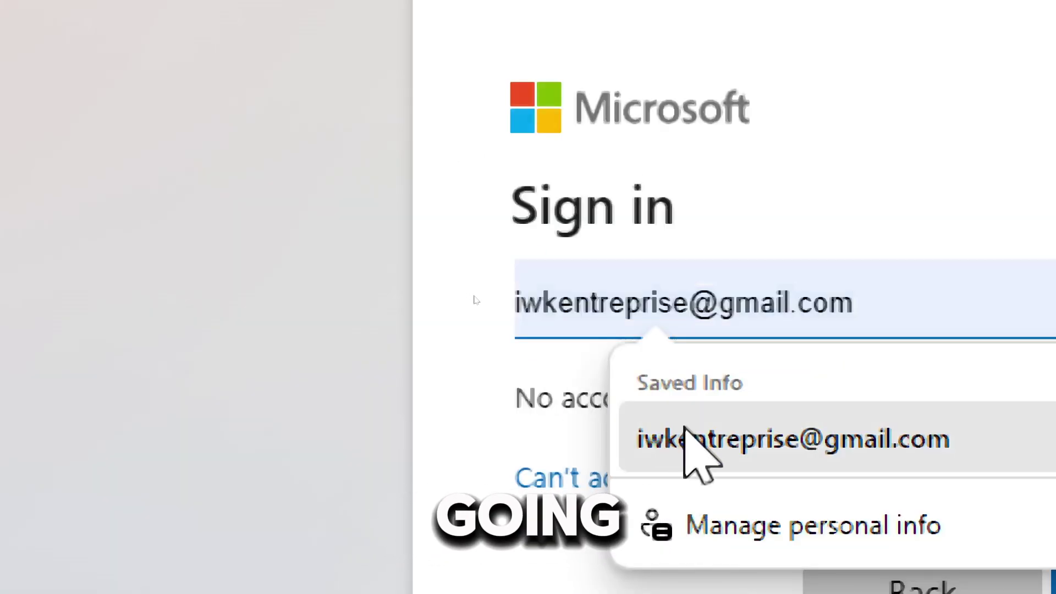
{"action": "left_click", "coordinate": [687, 435]}
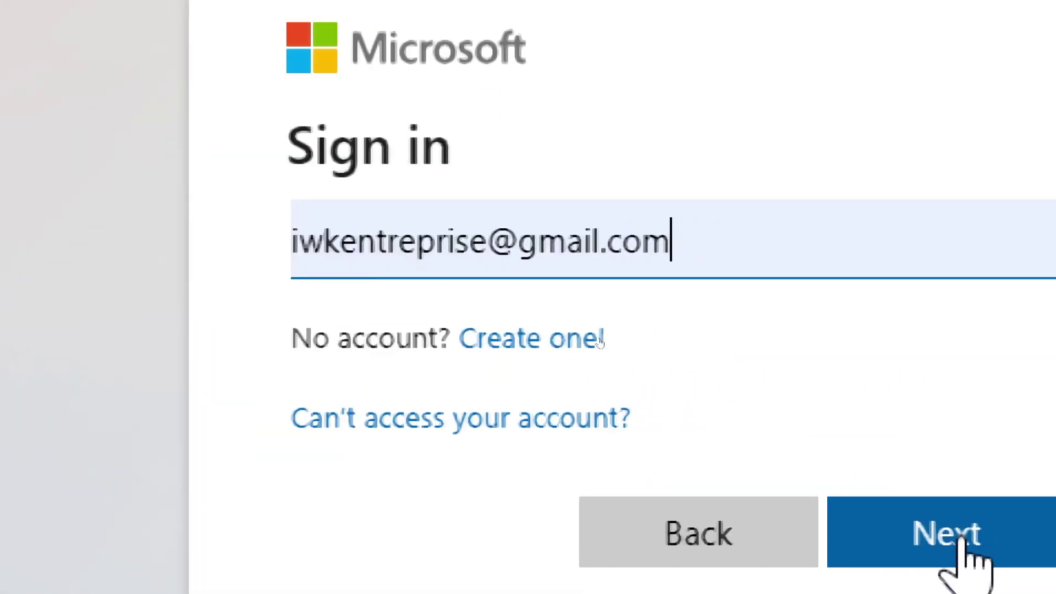
{"action": "left_click", "coordinate": [959, 536]}
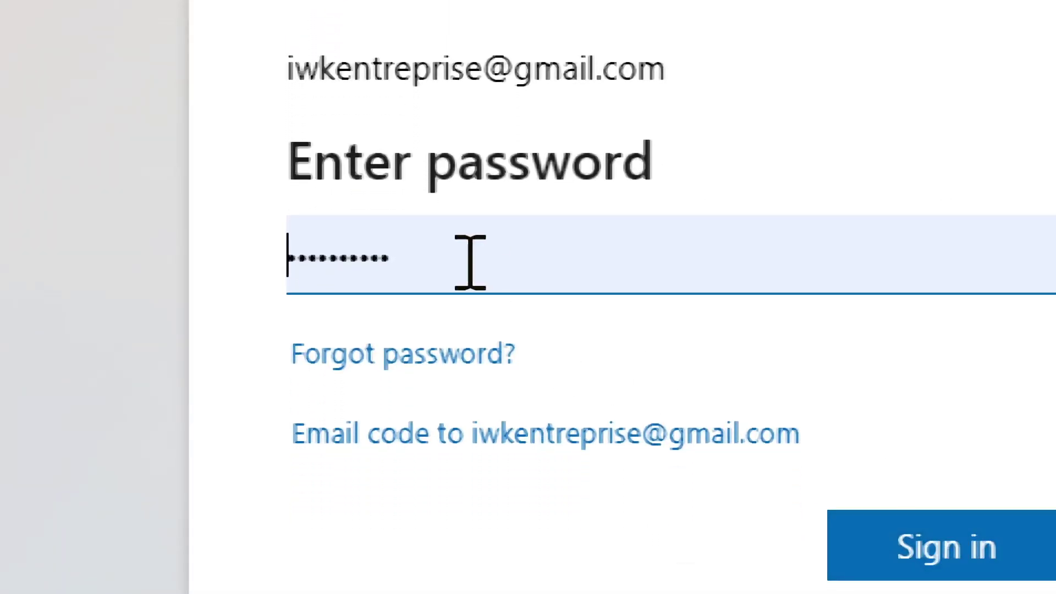
{"action": "left_click_drag", "start_coordinate": [368, 146], "coordinate": [657, 162]}
{"action": "left_click", "coordinate": [739, 421]}
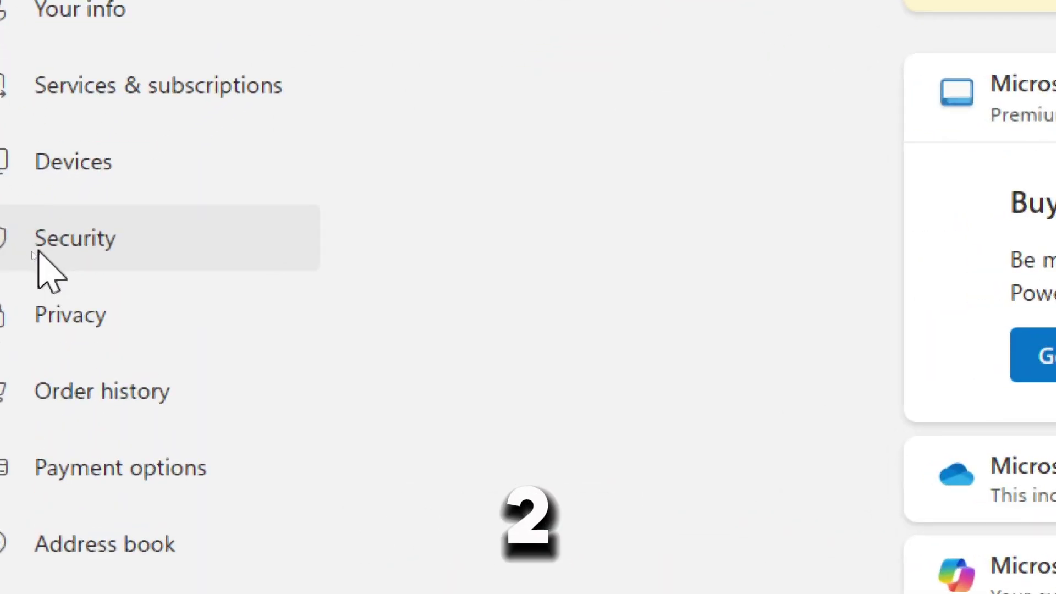
- Open Security's two-step verification settings and verify identity with the emailed code
{"action": "left_click", "coordinate": [37, 251]}
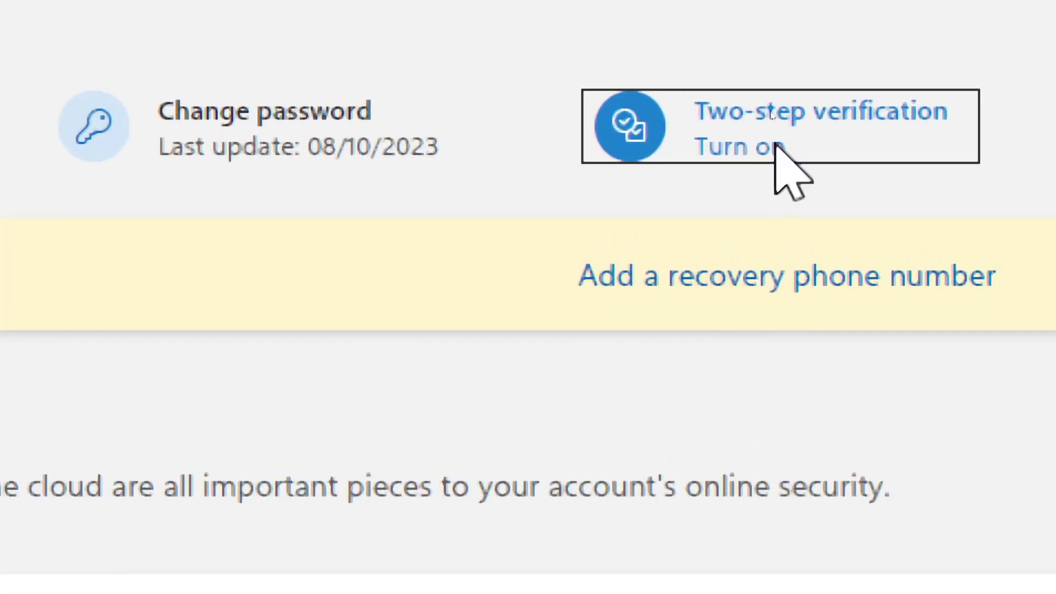
{"action": "left_click", "coordinate": [776, 144]}
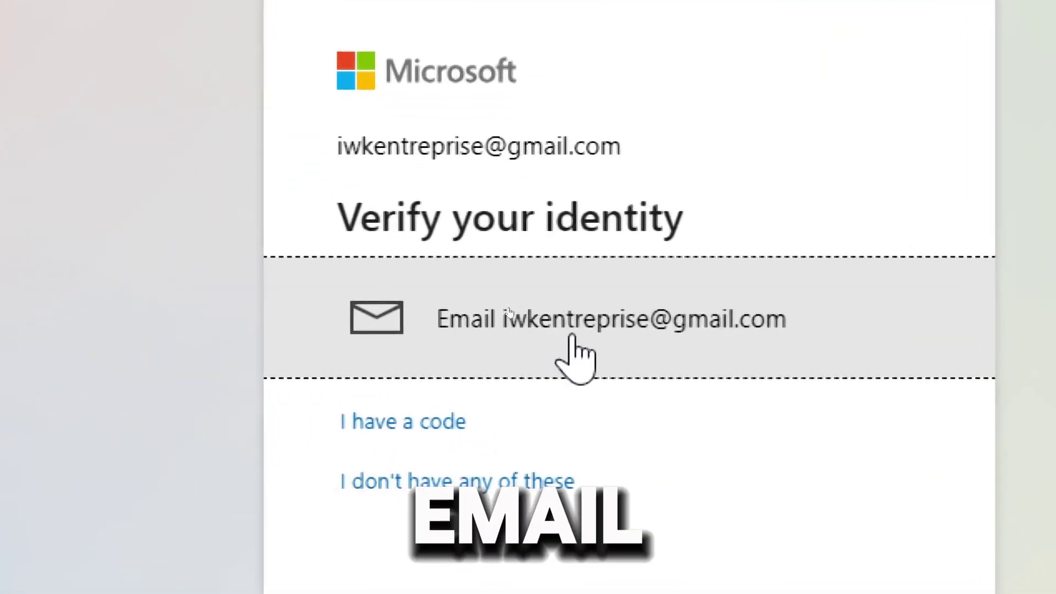
{"action": "left_click", "coordinate": [577, 354]}
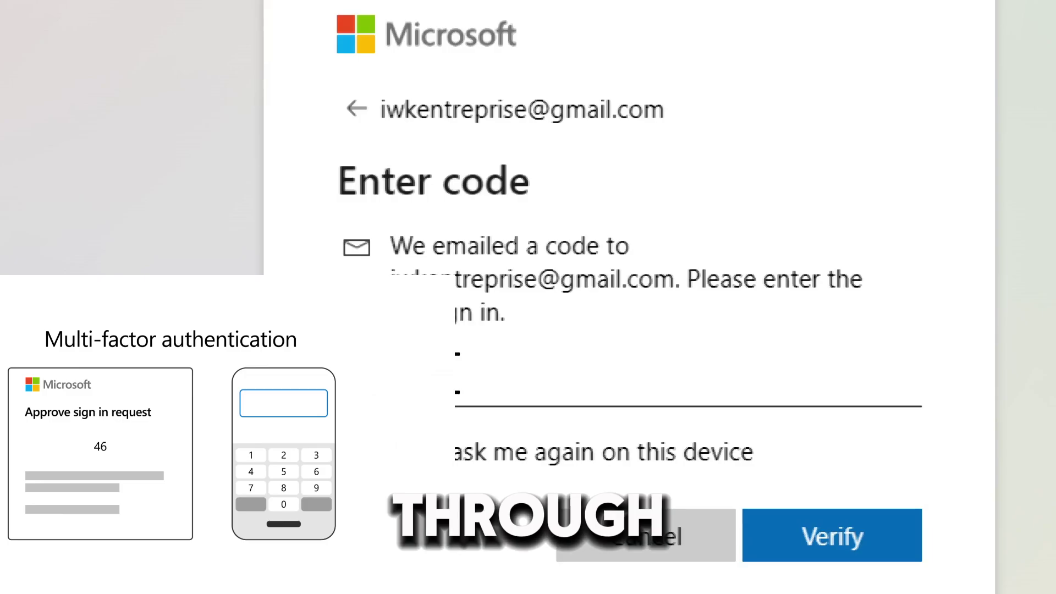
{"action": "left_click", "coordinate": [448, 372]}
{"action": "type", "text": "123456"}
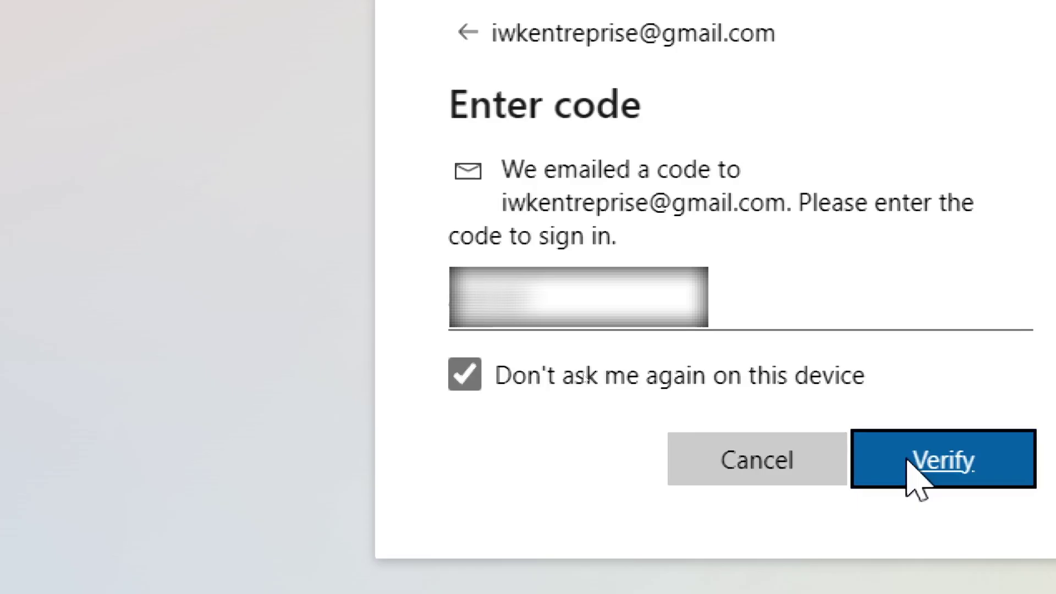
{"action": "left_click", "coordinate": [907, 459]}
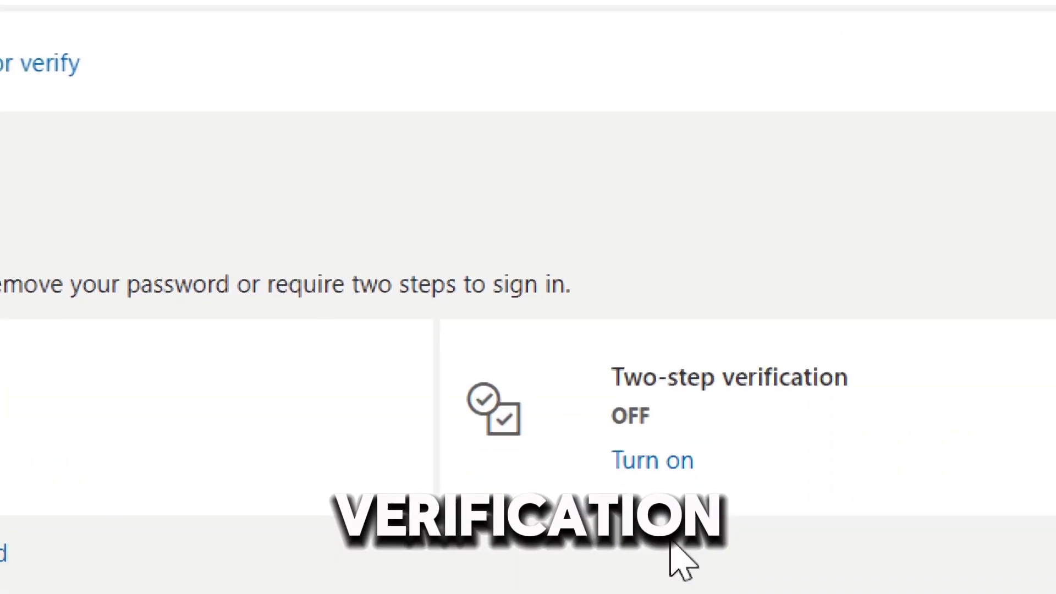
- Turn on two-step verification using an alternate email address, entering the code sent there
{"action": "left_click", "coordinate": [660, 466]}
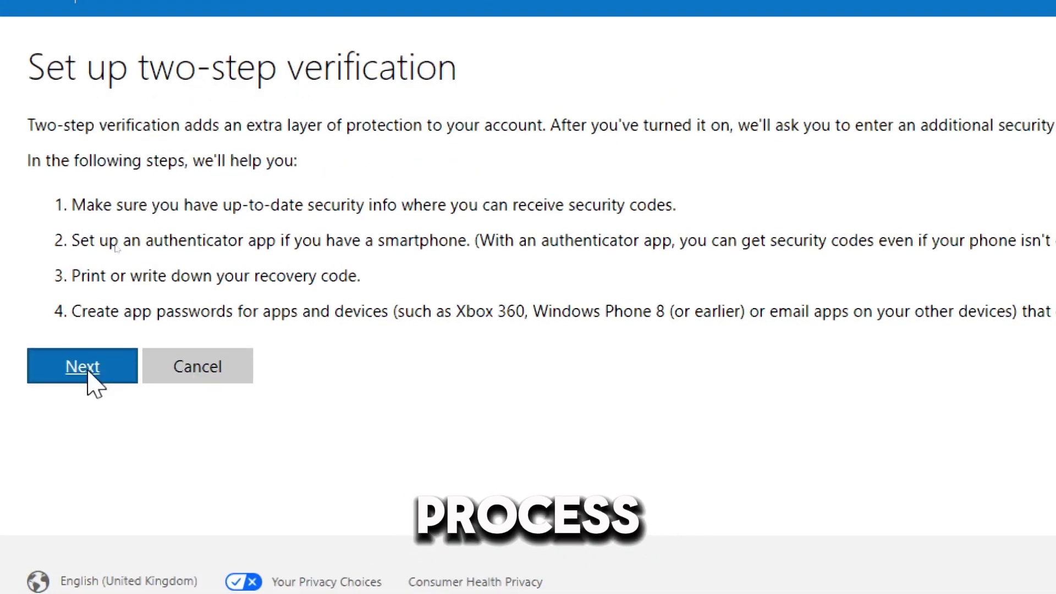
{"action": "left_click", "coordinate": [88, 369]}
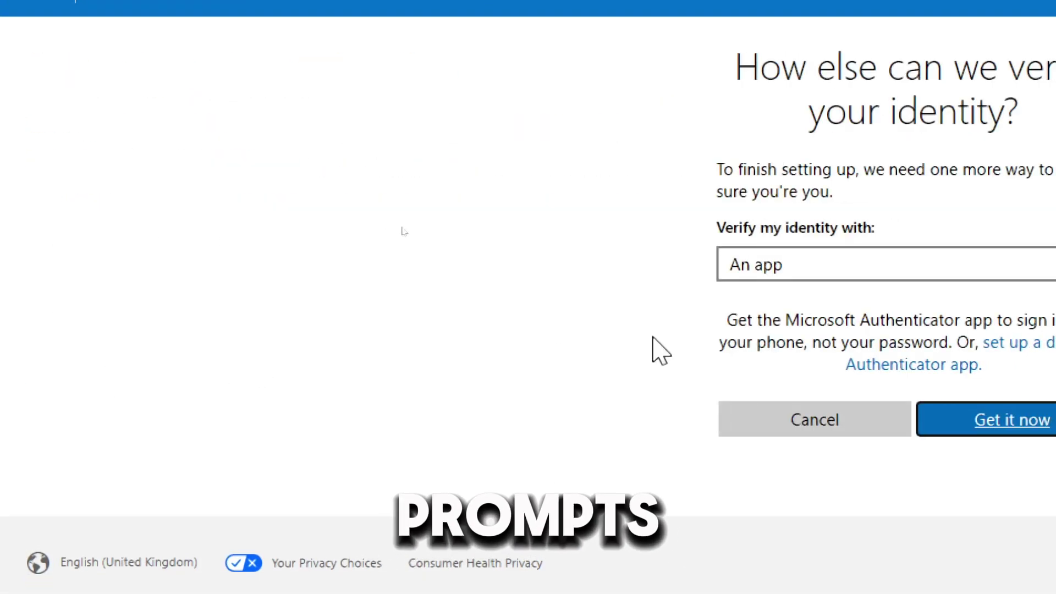
{"action": "left_click", "coordinate": [891, 269]}
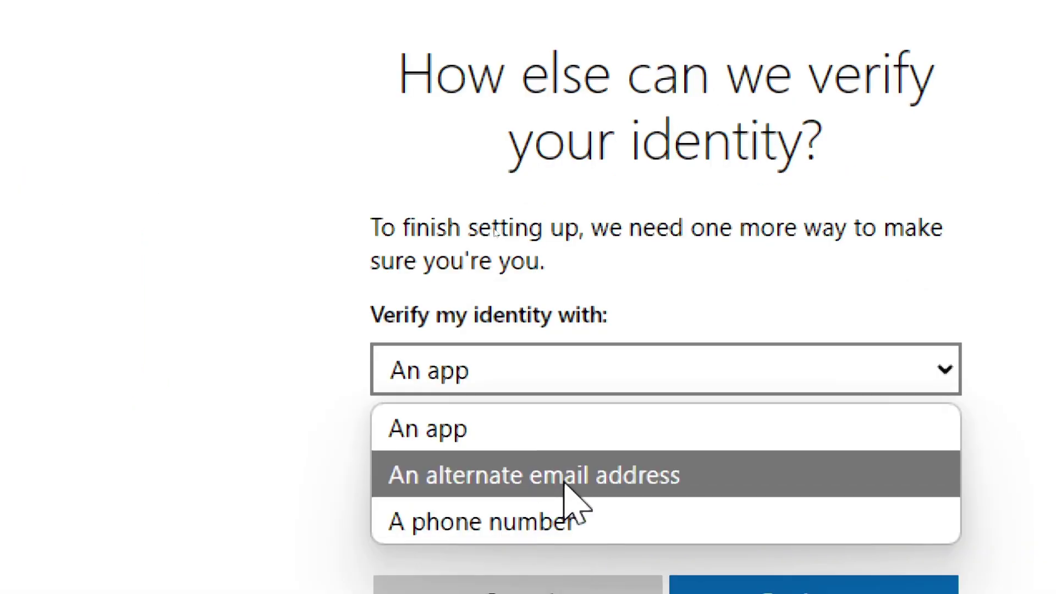
{"action": "left_click", "coordinate": [636, 339]}
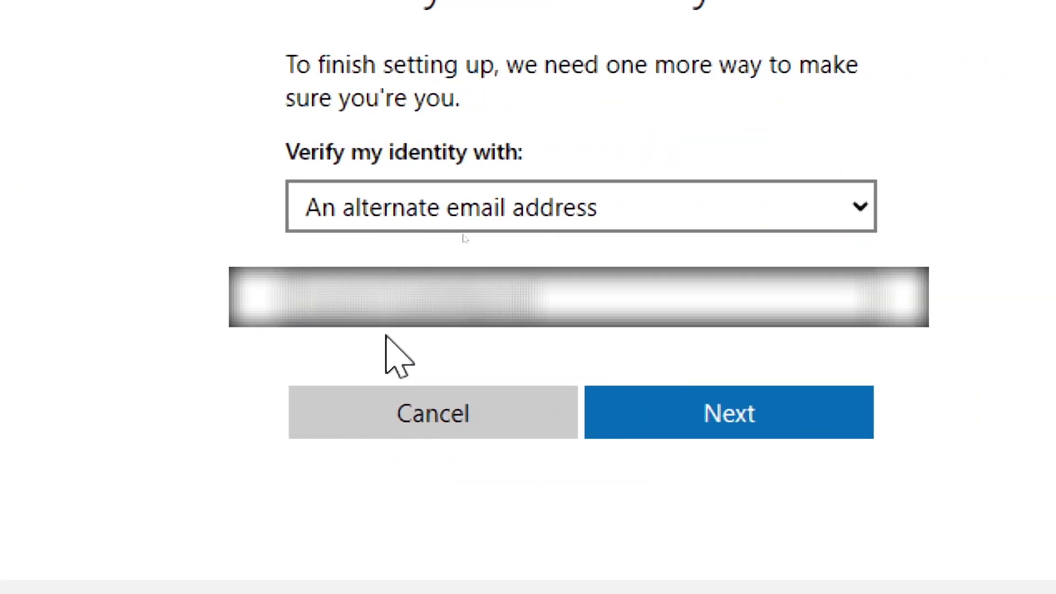
{"action": "left_click", "coordinate": [610, 401]}
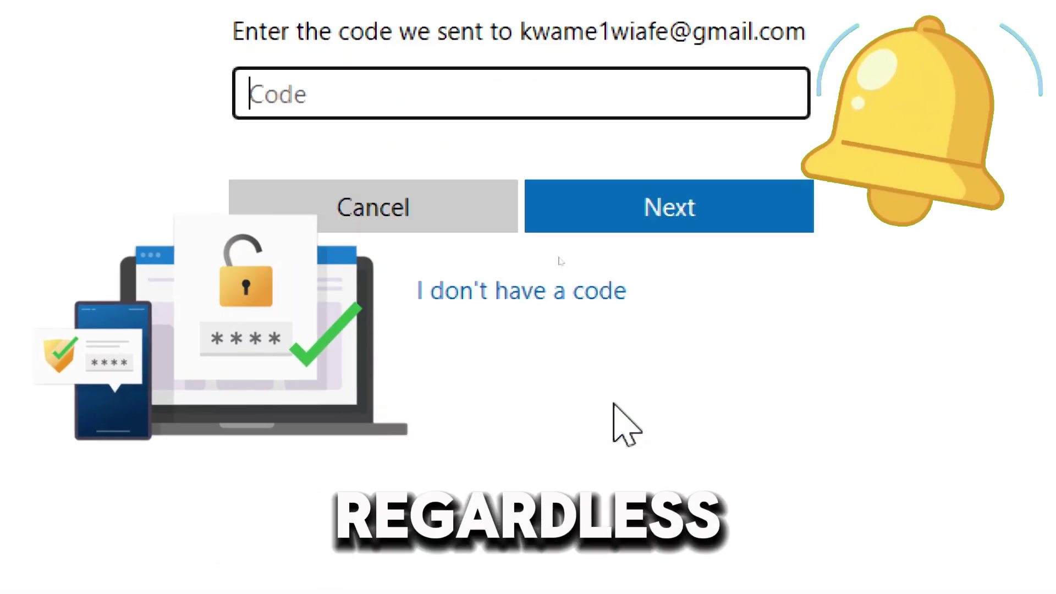
{"action": "type", "text": "3"}
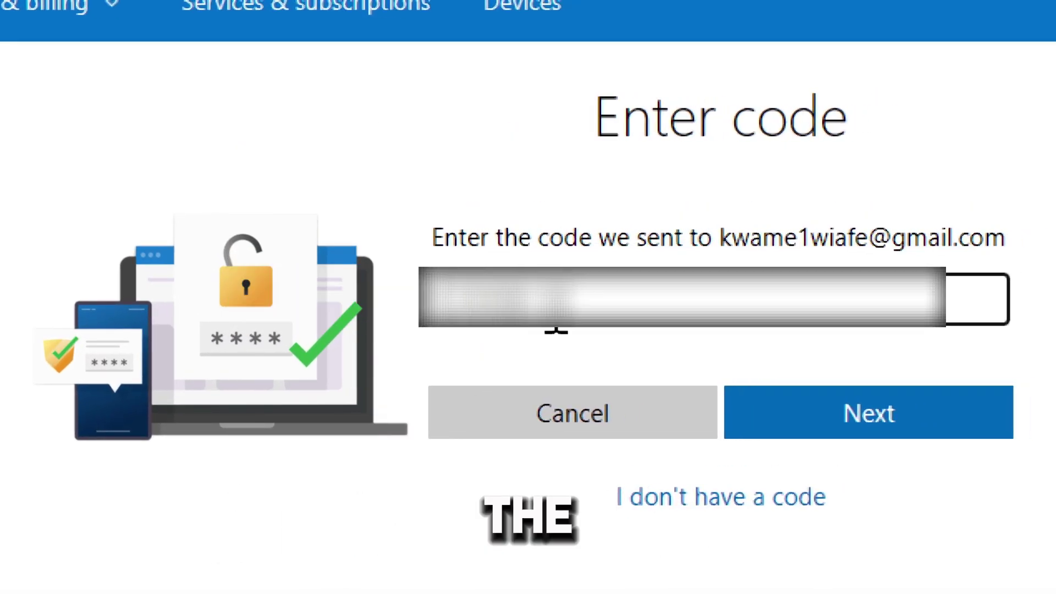
{"action": "left_click", "coordinate": [729, 426]}
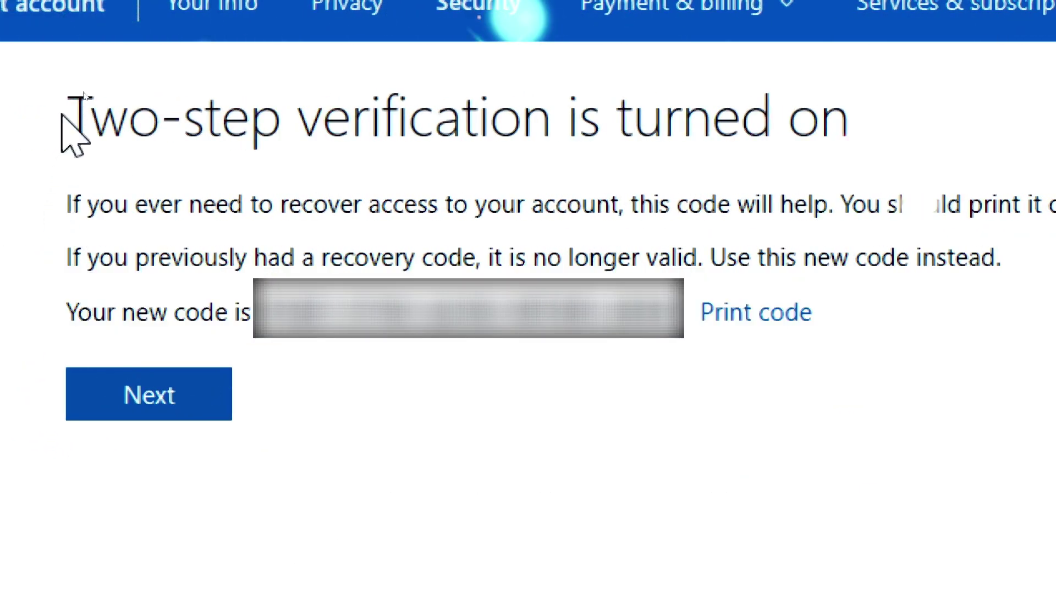
- Review the 'two-step verification turned on' page and its new recovery code, then continue
{"action": "left_click_drag", "start_coordinate": [82, 115], "coordinate": [808, 117]}
{"action": "left_click", "coordinate": [839, 141]}
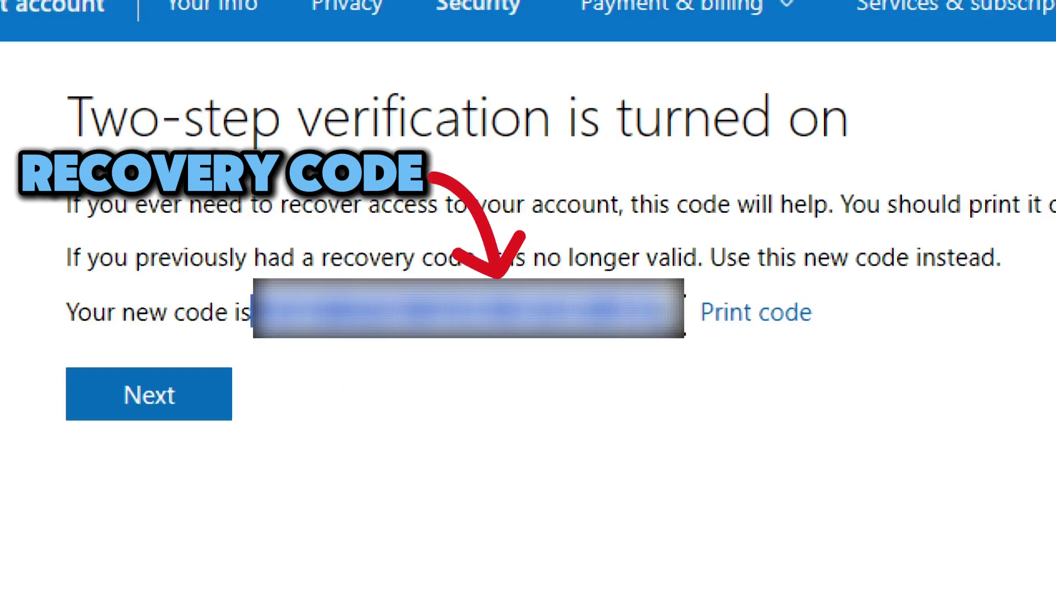
{"action": "left_click", "coordinate": [767, 328]}
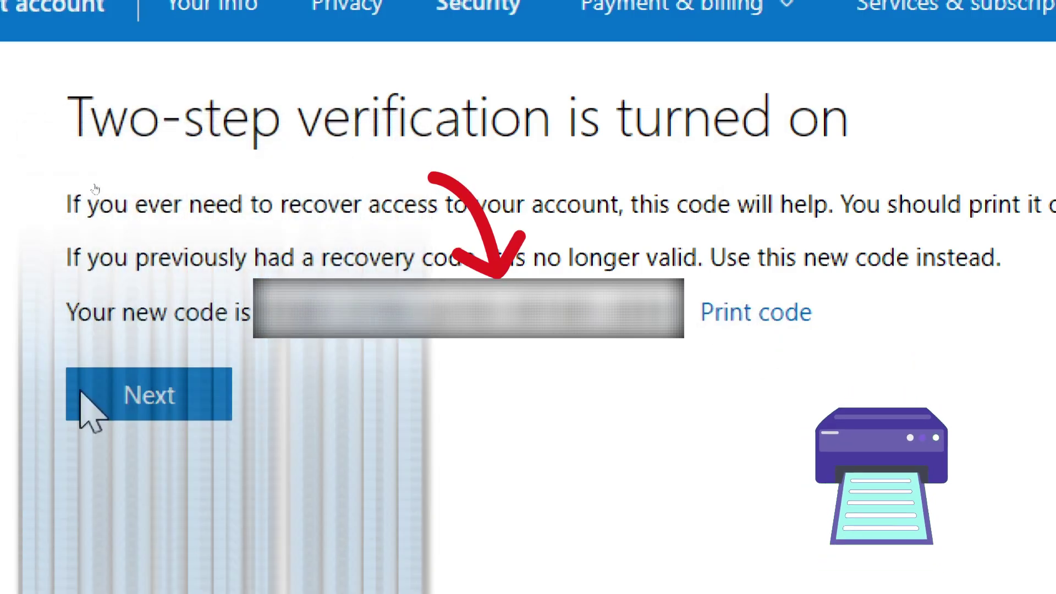
{"action": "left_click", "coordinate": [144, 394]}
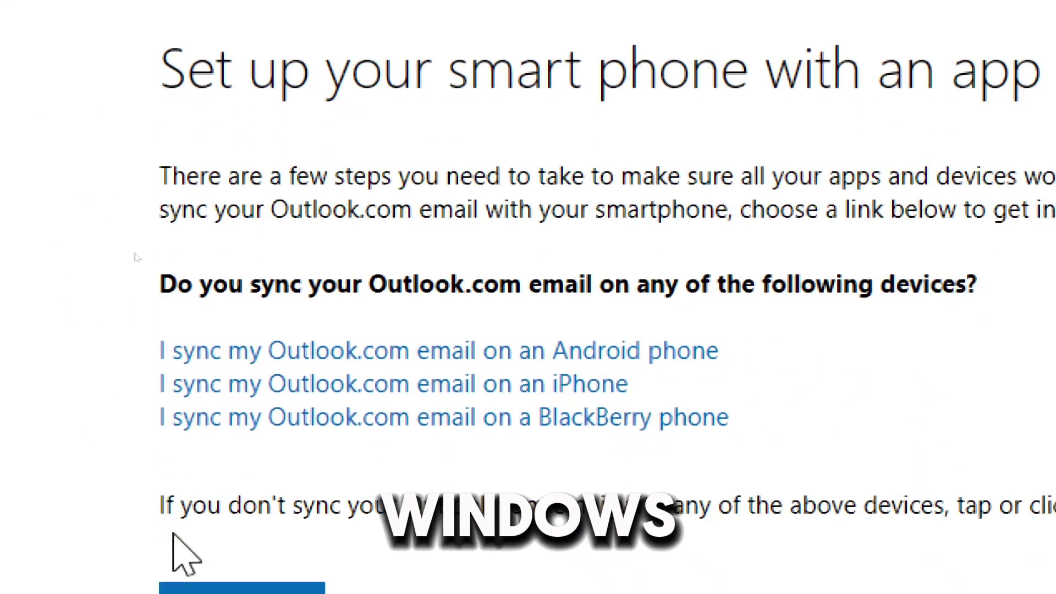
- Skip smartphone setup, review app-password apps (Xbox 360, Office 2010, Windows Essentials), and finish
{"action": "left_click", "coordinate": [227, 504]}
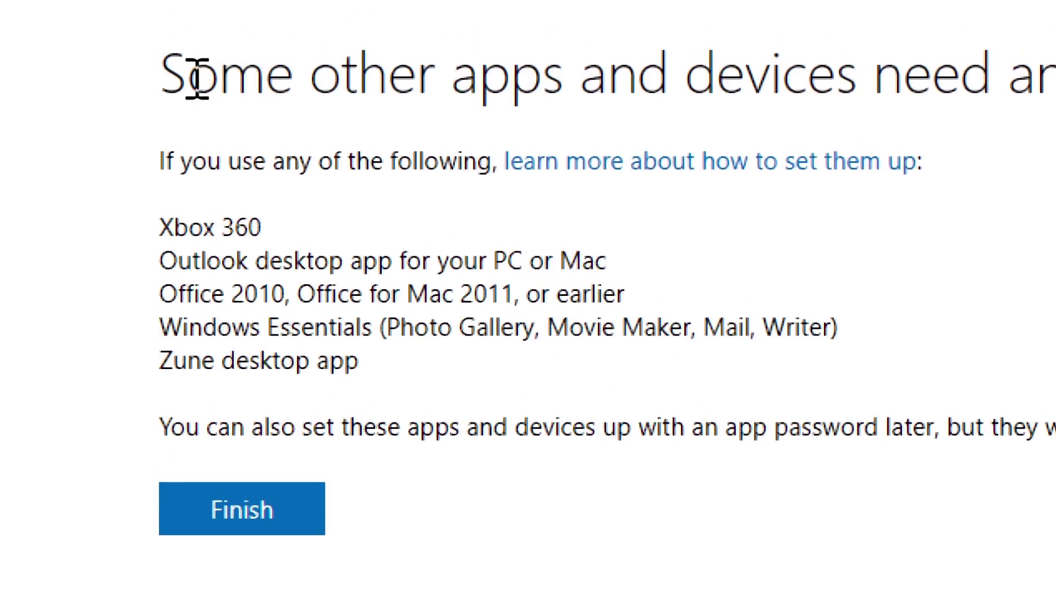
{"action": "left_click_drag", "start_coordinate": [163, 77], "coordinate": [1055, 116]}
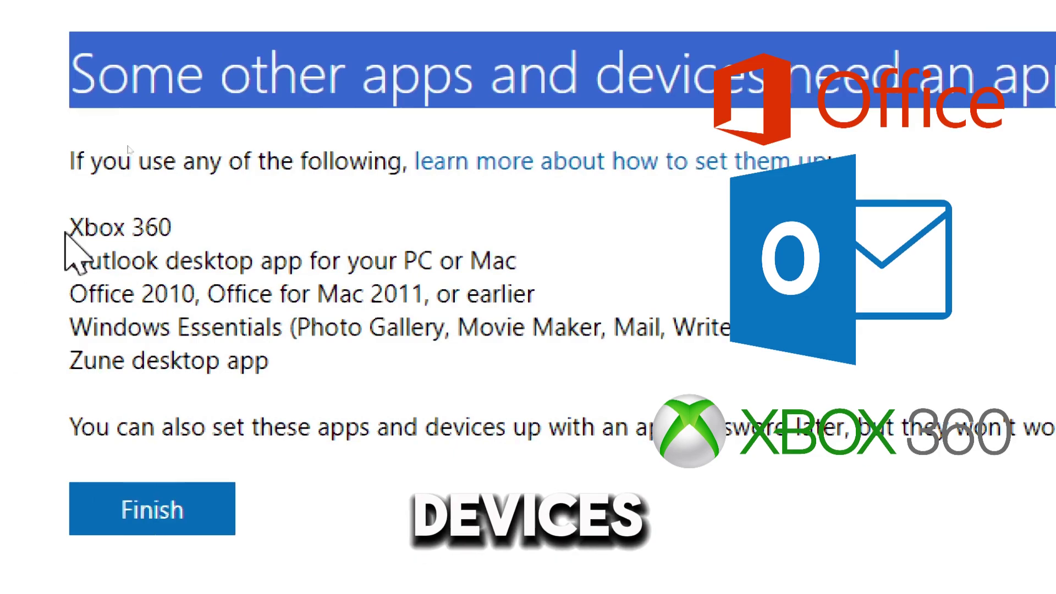
{"action": "left_click_drag", "start_coordinate": [65, 233], "coordinate": [173, 234]}
{"action": "left_click_drag", "start_coordinate": [69, 294], "coordinate": [561, 314]}
{"action": "left_click_drag", "start_coordinate": [69, 328], "coordinate": [733, 329]}
{"action": "left_click", "coordinate": [206, 525]}
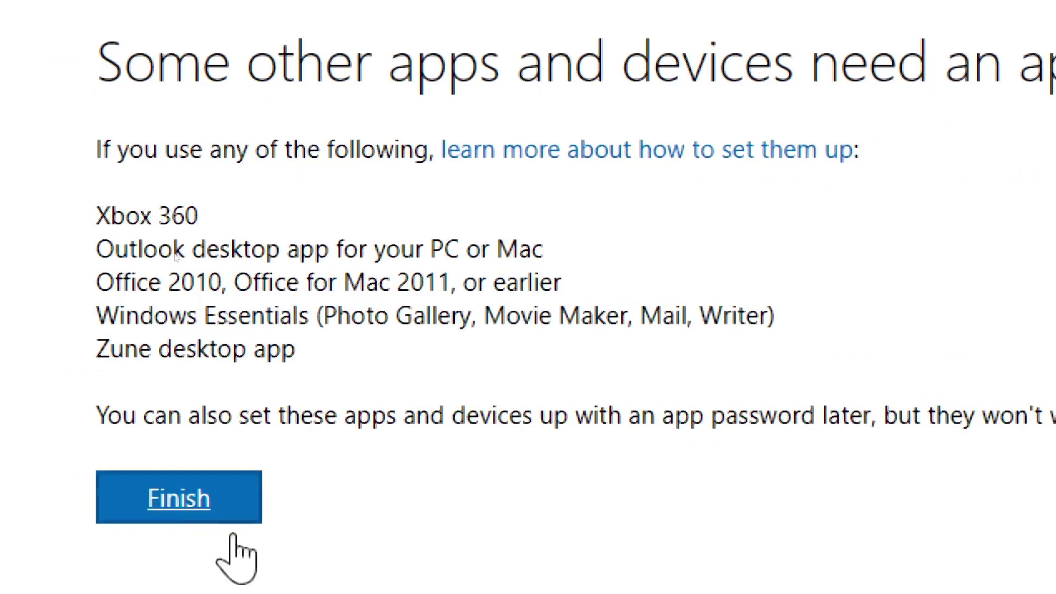